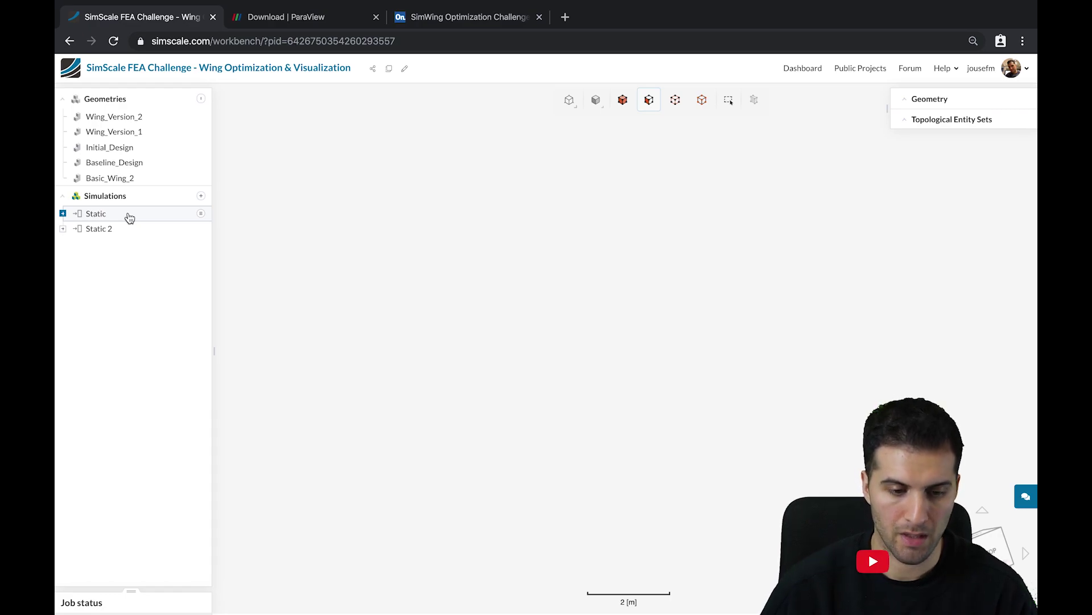
- In the Static simulation, select Run 2 Added von Mises and show its Solution Fields download option
{"action": "left_click", "coordinate": [129, 216]}
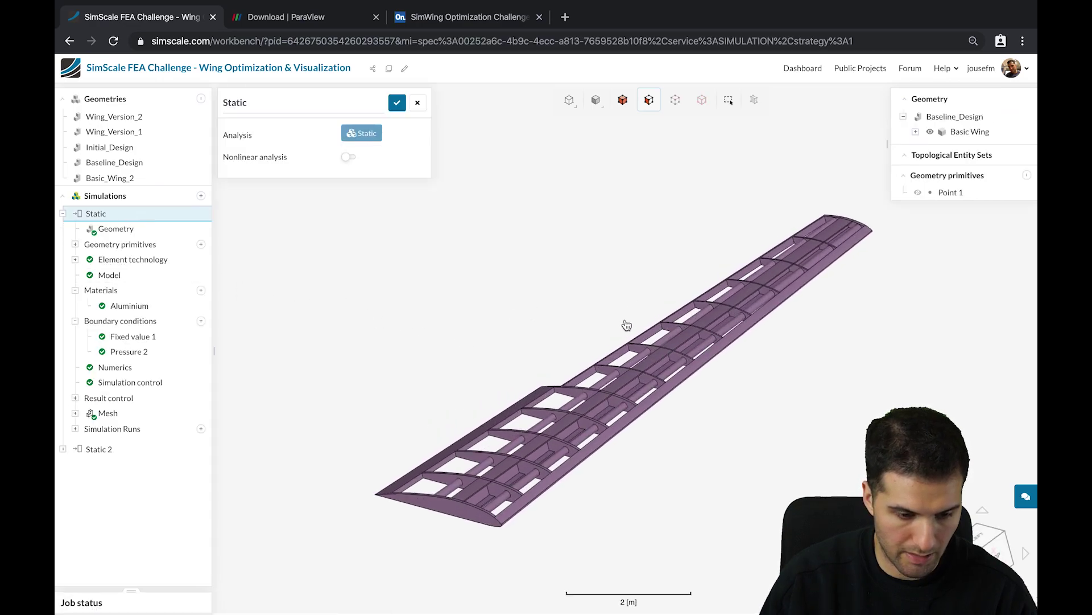
{"action": "left_click", "coordinate": [112, 433]}
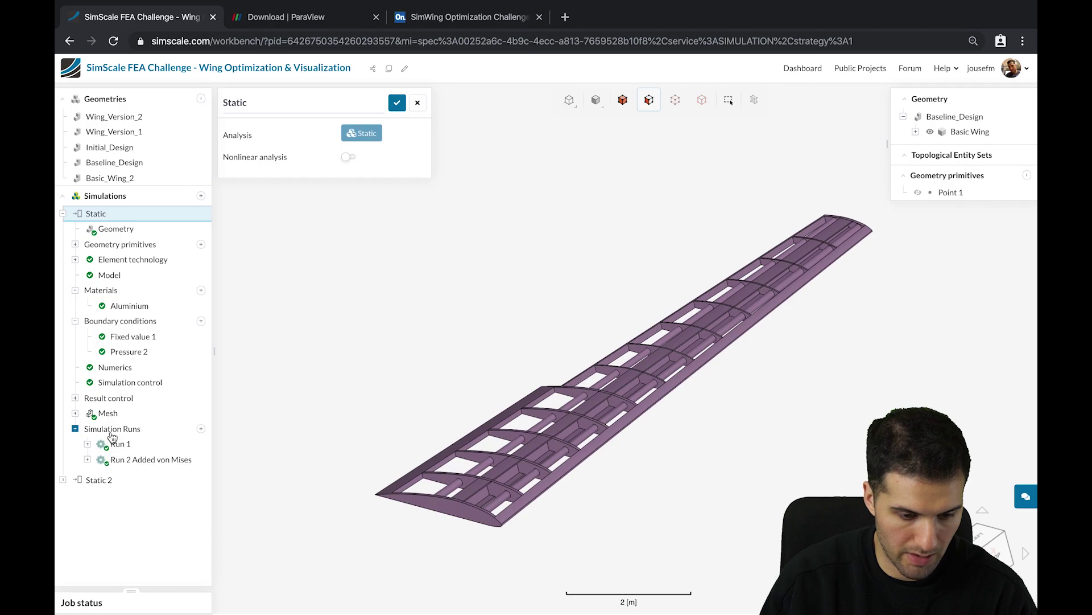
{"action": "left_click", "coordinate": [128, 461]}
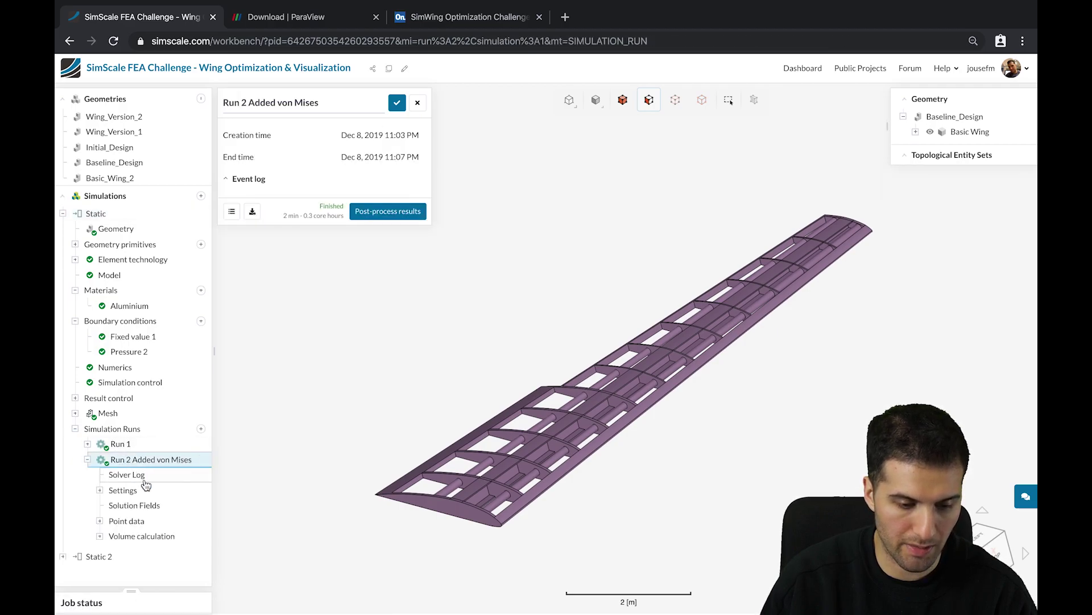
{"action": "left_click", "coordinate": [200, 506]}
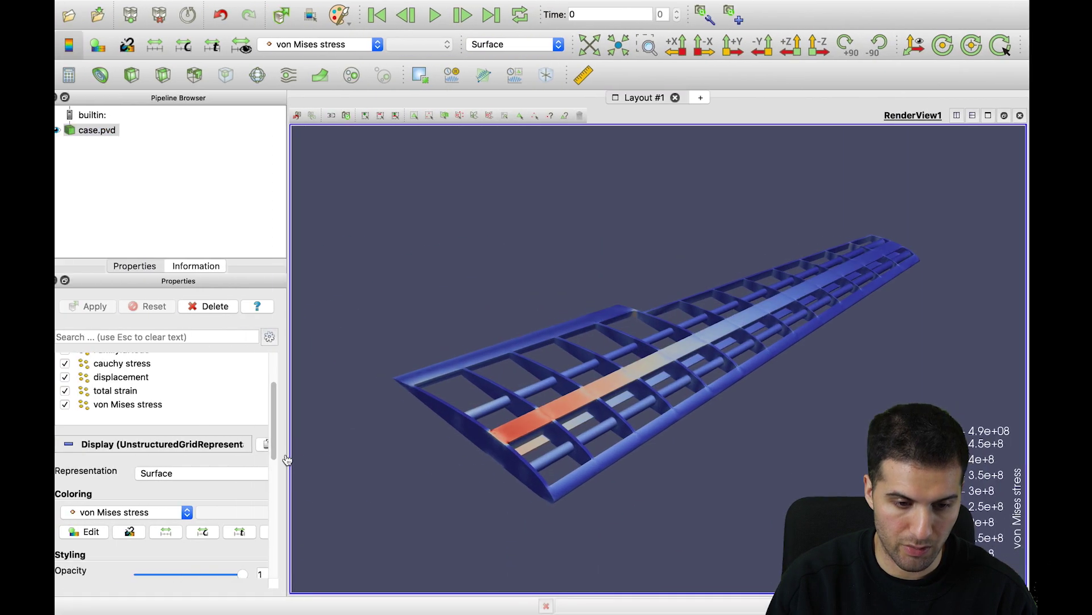
- Open case.pvd in ParaView and toggle its visibility off and on to show the wing
{"action": "left_click", "coordinate": [69, 15]}
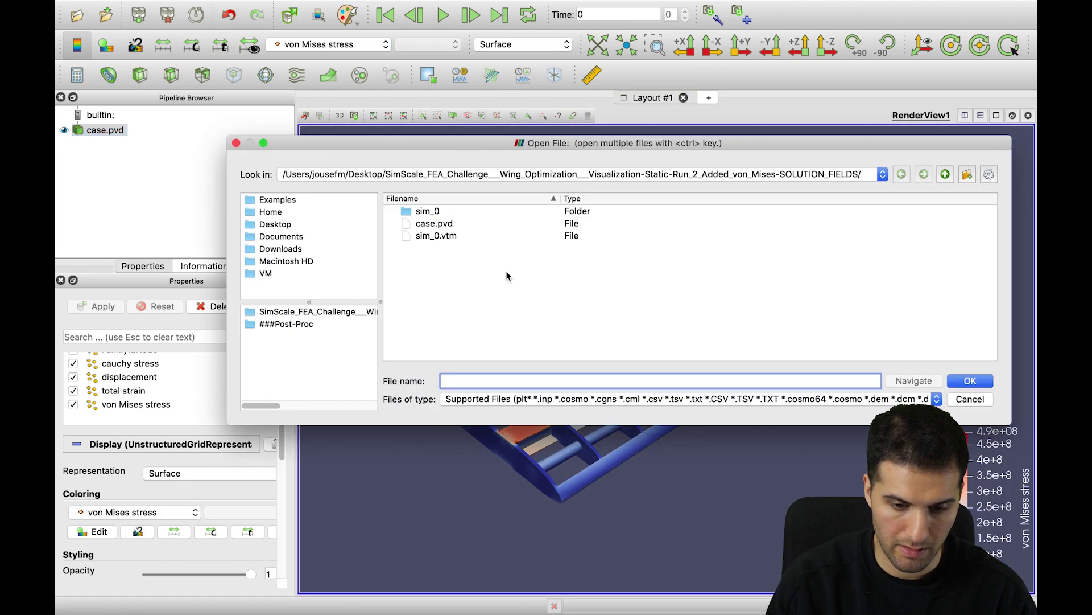
{"action": "left_click", "coordinate": [447, 226]}
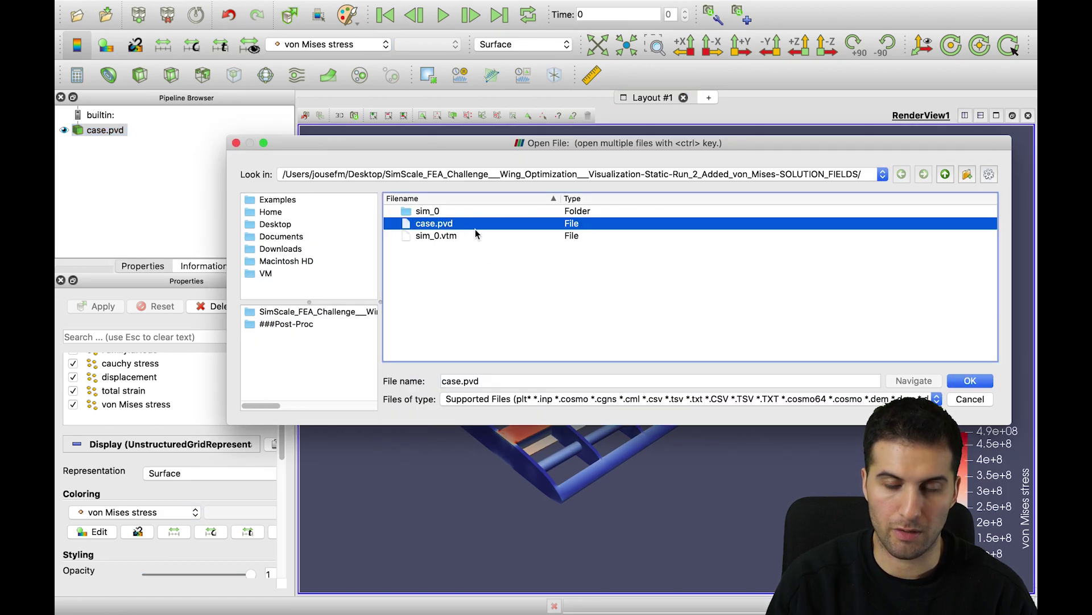
{"action": "left_click", "coordinate": [967, 399]}
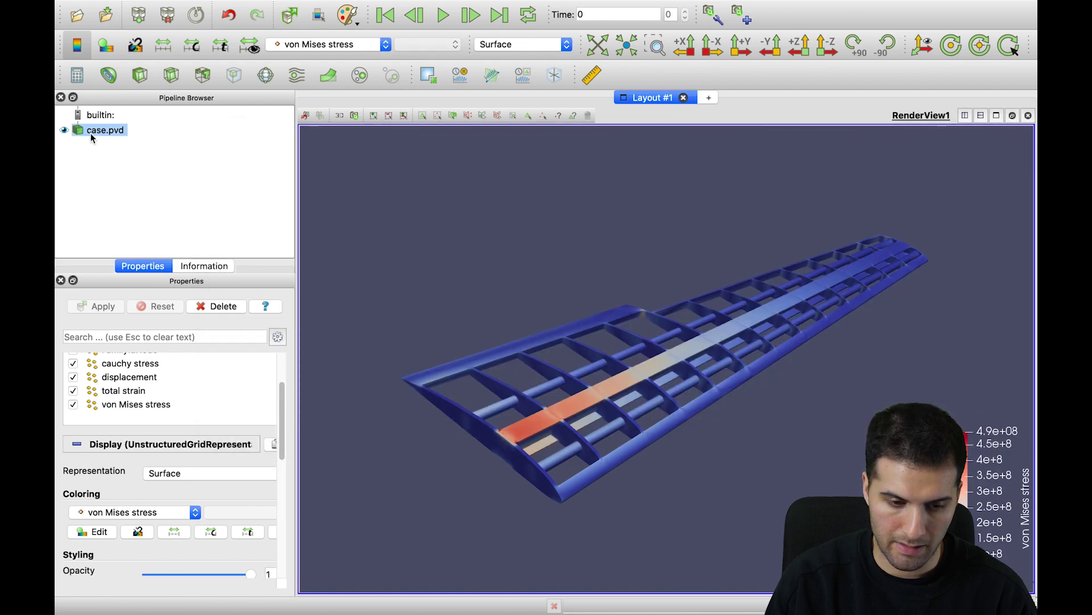
{"action": "left_click", "coordinate": [65, 131]}
{"action": "left_click", "coordinate": [65, 131]}
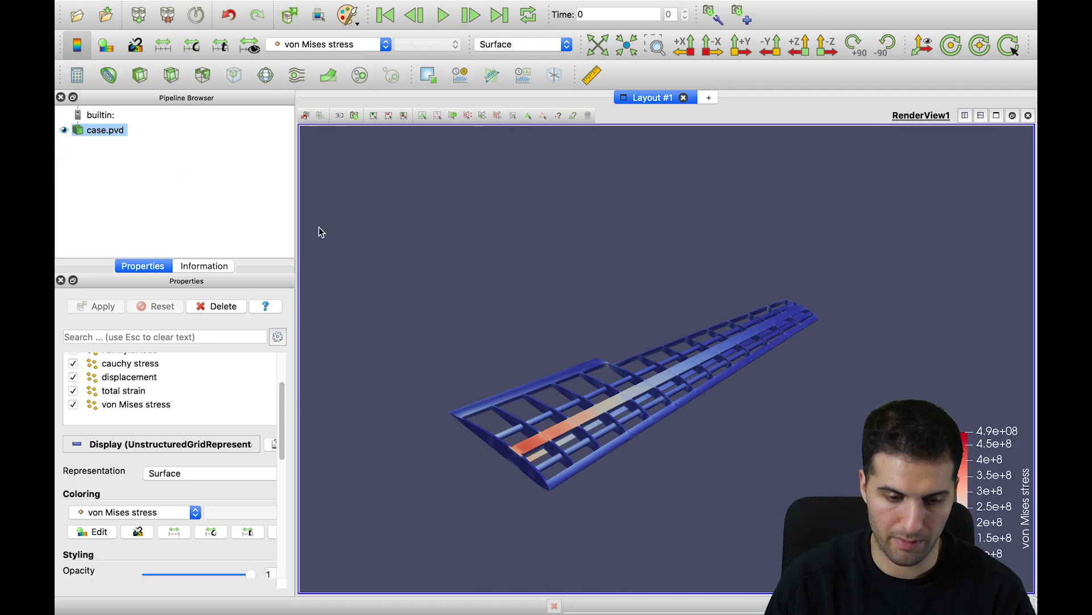
- Colour the wing by displacement after trying cauchy stress, and move the legend to the right edge
{"action": "left_click", "coordinate": [340, 47]}
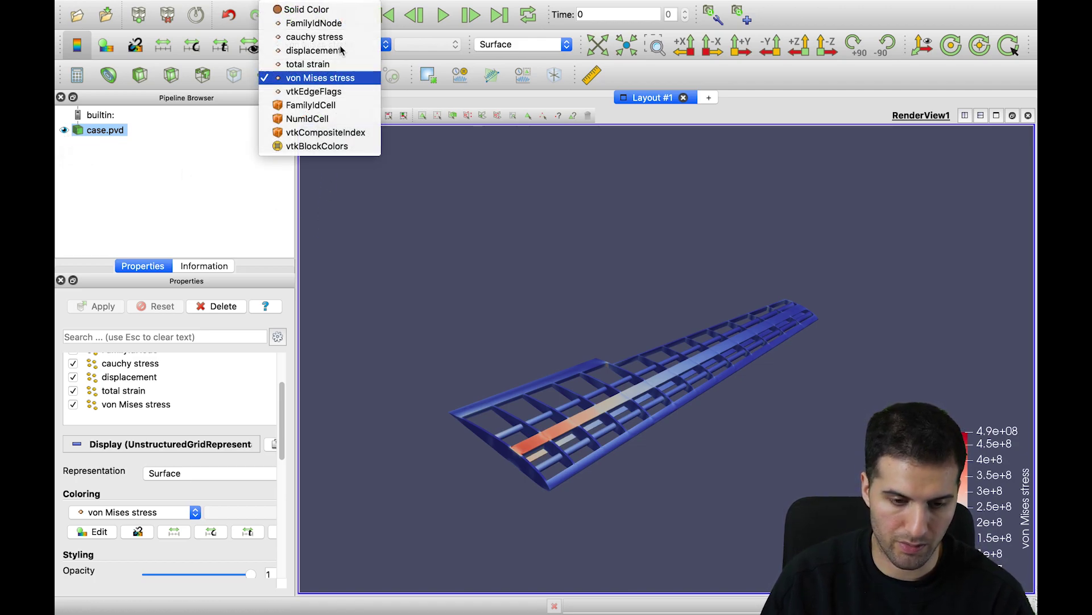
{"action": "left_click", "coordinate": [340, 51]}
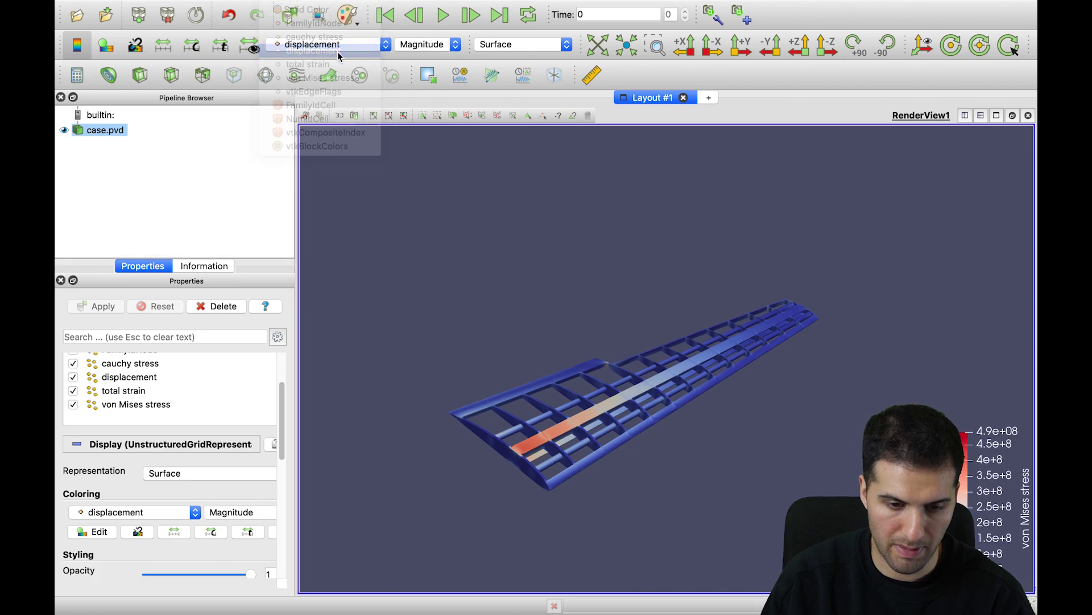
{"action": "left_click", "coordinate": [339, 50]}
{"action": "left_click", "coordinate": [326, 37]}
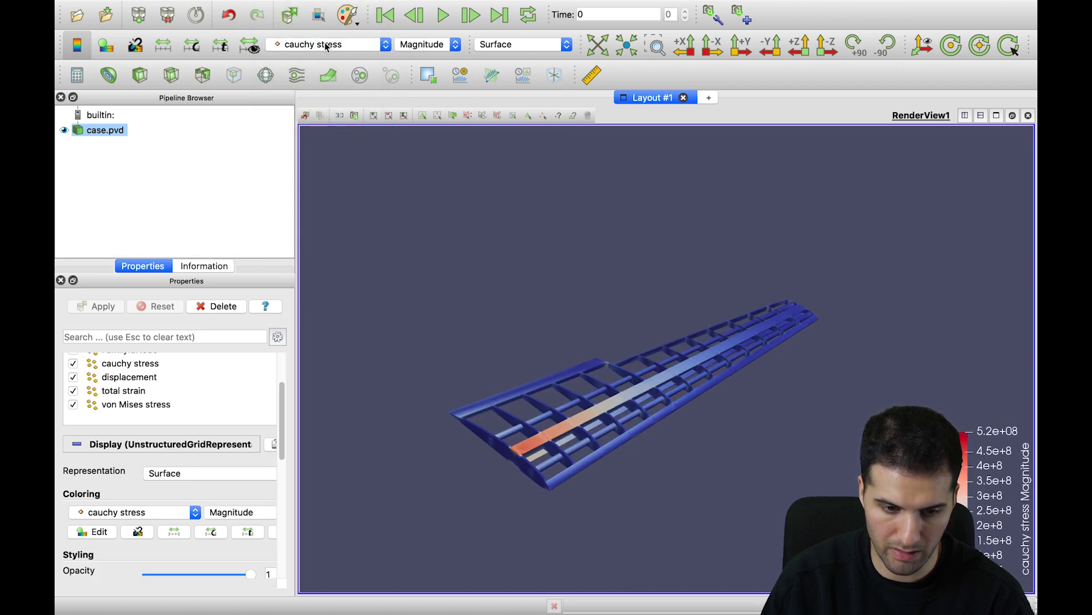
{"action": "left_click", "coordinate": [326, 44]}
{"action": "left_click", "coordinate": [313, 57]}
{"action": "left_click_drag", "start_coordinate": [740, 544], "coordinate": [901, 458]}
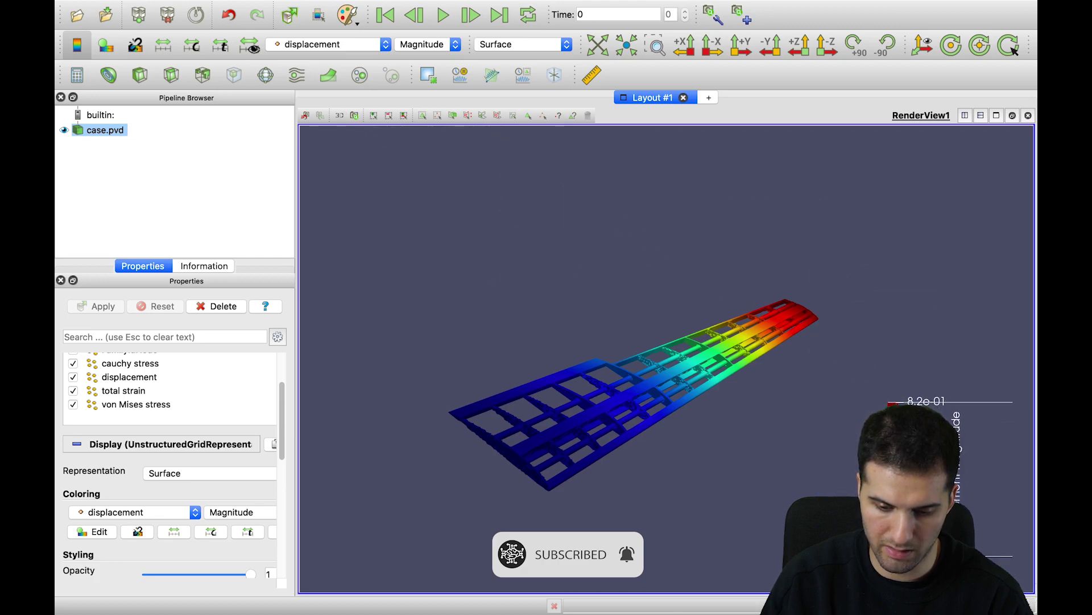
- Orbit and zoom the view around the displacement-coloured wing
{"action": "scroll", "coordinate": [746, 370], "scroll_direction": "down", "scroll_amount": 3}
{"action": "scroll", "coordinate": [712, 327], "scroll_direction": "up", "scroll_amount": 3}
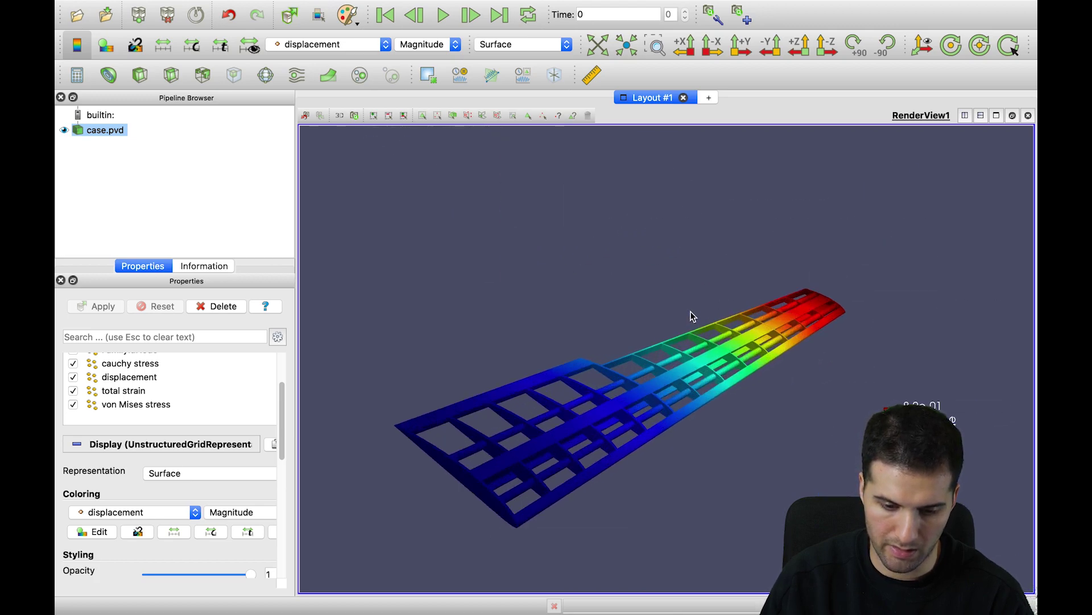
{"action": "left_click_drag", "start_coordinate": [686, 309], "coordinate": [659, 249]}
{"action": "scroll", "coordinate": [650, 412], "scroll_direction": "up", "scroll_amount": 5}
{"action": "right_click_drag", "start_coordinate": [650, 412], "coordinate": [631, 285]}
{"action": "scroll", "coordinate": [632, 286], "scroll_direction": "up", "scroll_amount": 2}
{"action": "scroll", "coordinate": [631, 287], "scroll_direction": "up", "scroll_amount": 5}
{"action": "left_click_drag", "start_coordinate": [632, 285], "coordinate": [671, 234]}
{"action": "scroll", "coordinate": [653, 243], "scroll_direction": "down", "scroll_amount": 4}
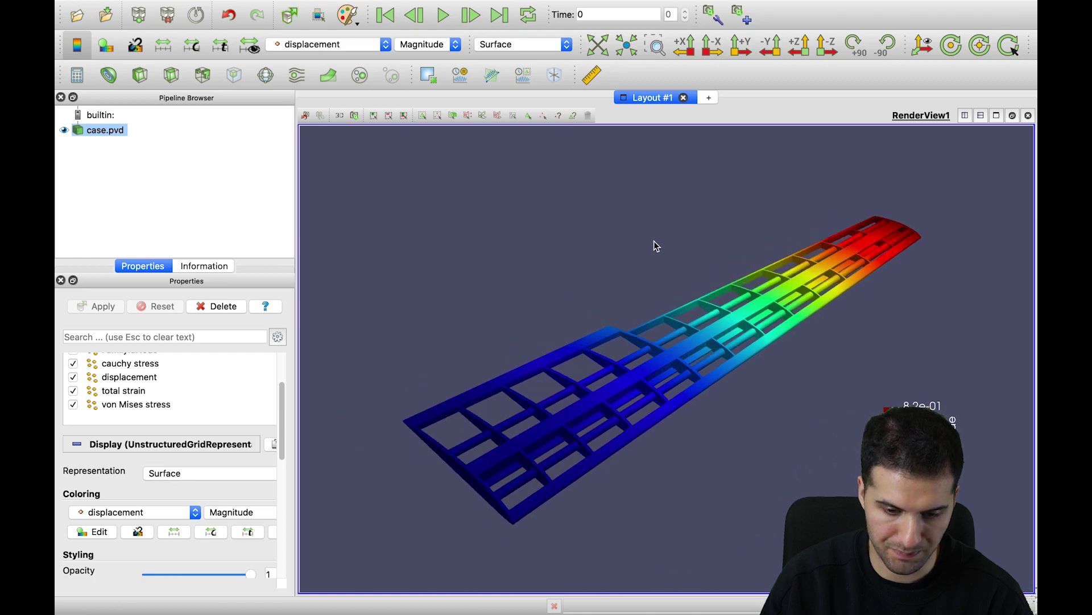
{"action": "scroll", "coordinate": [656, 245], "scroll_direction": "up", "scroll_amount": 2}
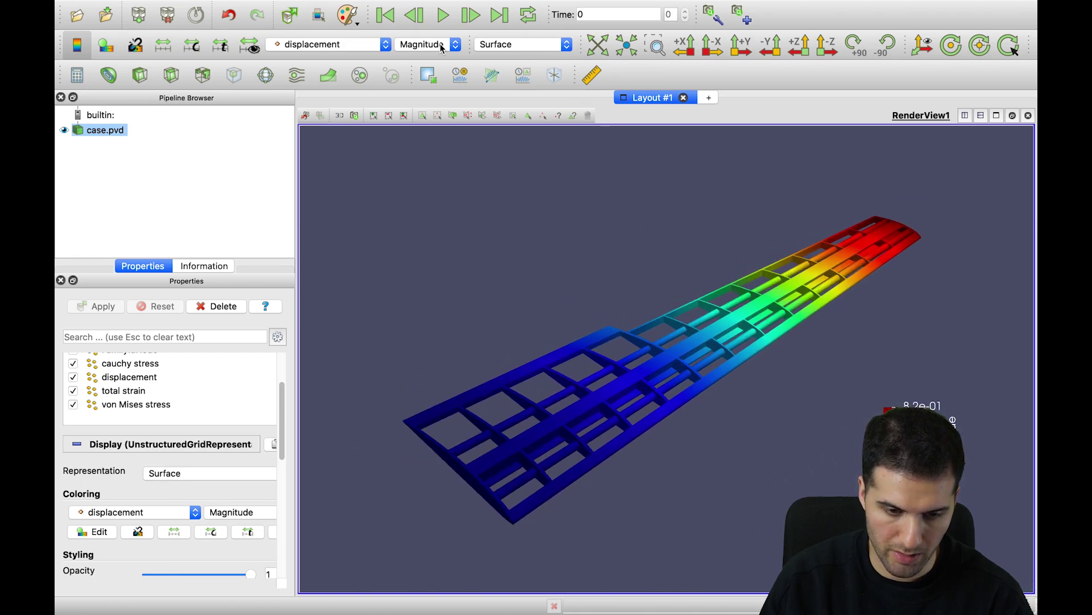
- Show the wing in Solid Color with Surface With Edges representation, then rotate to inspect the mesh
{"action": "left_click", "coordinate": [385, 44]}
{"action": "left_click", "coordinate": [296, 8]}
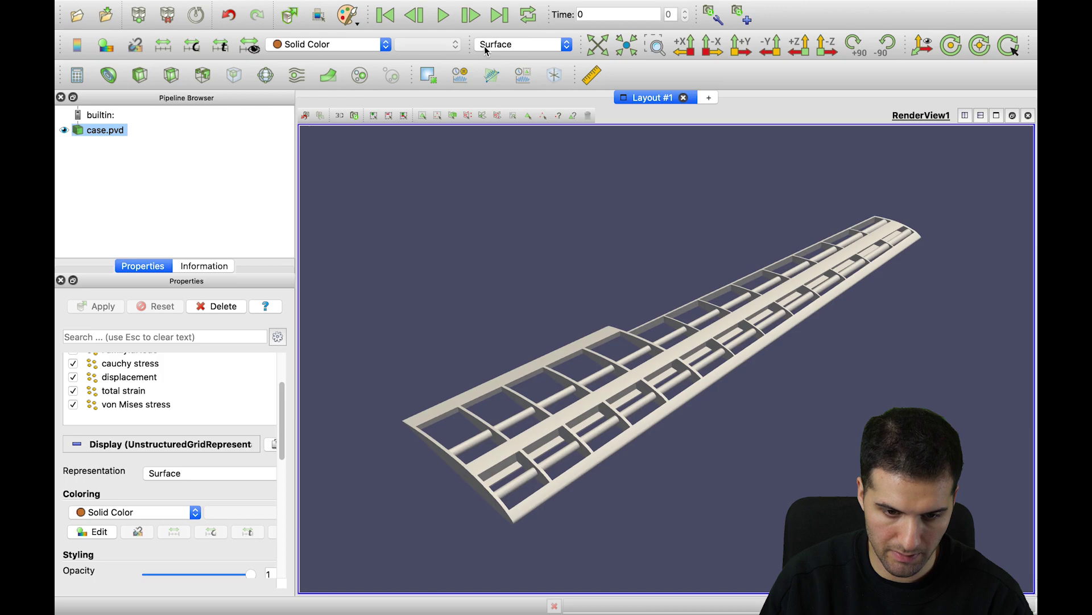
{"action": "left_click", "coordinate": [485, 50]}
{"action": "left_click", "coordinate": [507, 83]}
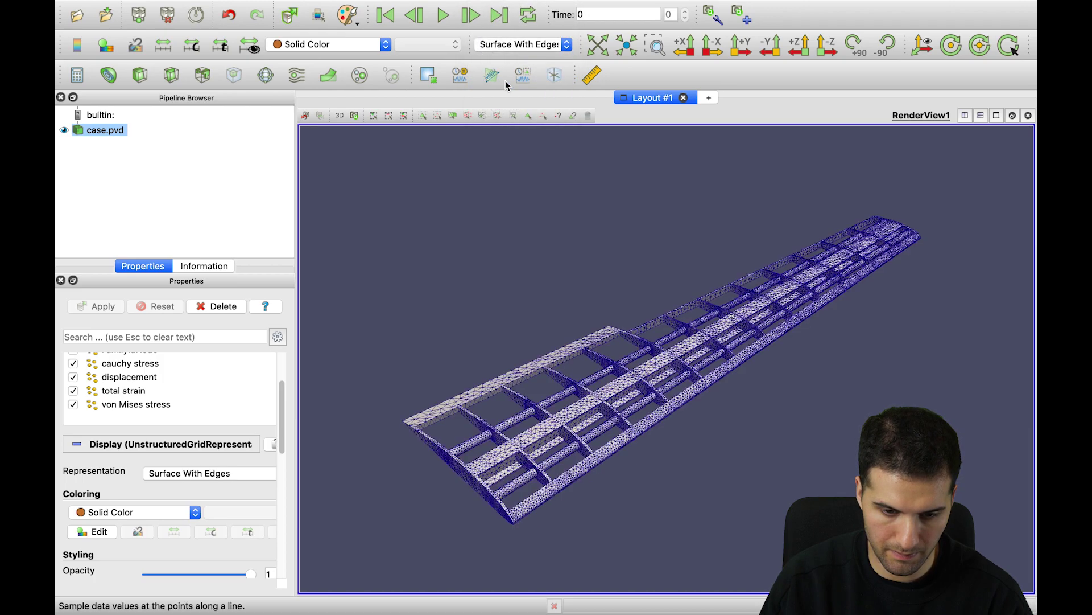
{"action": "scroll", "coordinate": [685, 409], "scroll_direction": "up", "scroll_amount": 5}
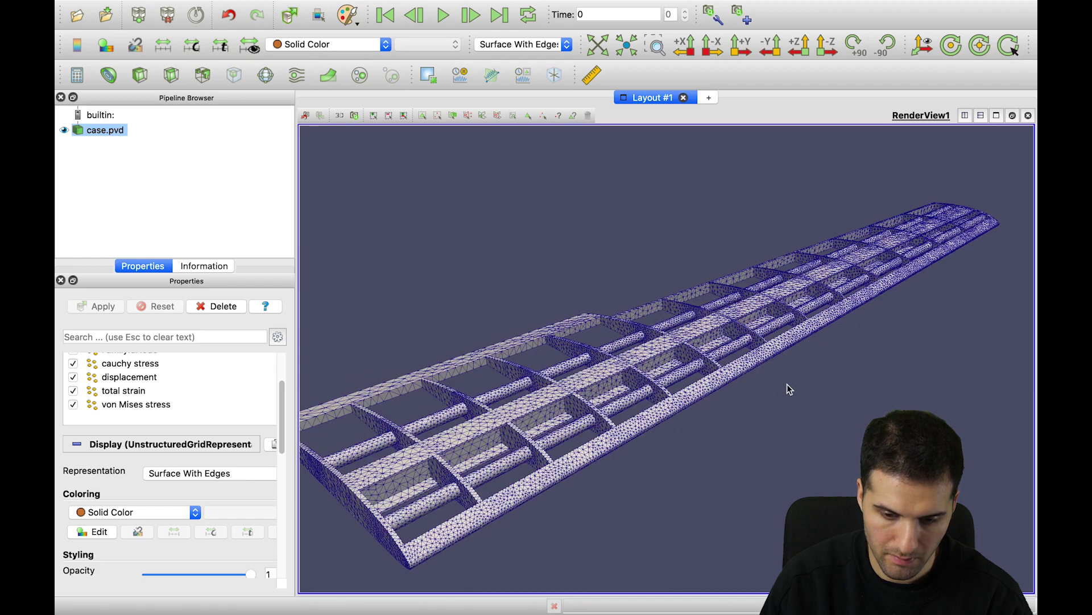
{"action": "mouse_move", "coordinate": [853, 333]}
{"action": "left_mouse_down"}
{"action": "mouse_move", "coordinate": [810, 340]}
{"action": "mouse_move", "coordinate": [860, 329]}
{"action": "left_mouse_up"}
{"action": "mouse_move", "coordinate": [685, 367]}
{"action": "left_mouse_down"}
{"action": "mouse_move", "coordinate": [647, 361]}
{"action": "mouse_move", "coordinate": [712, 359]}
{"action": "left_mouse_up"}
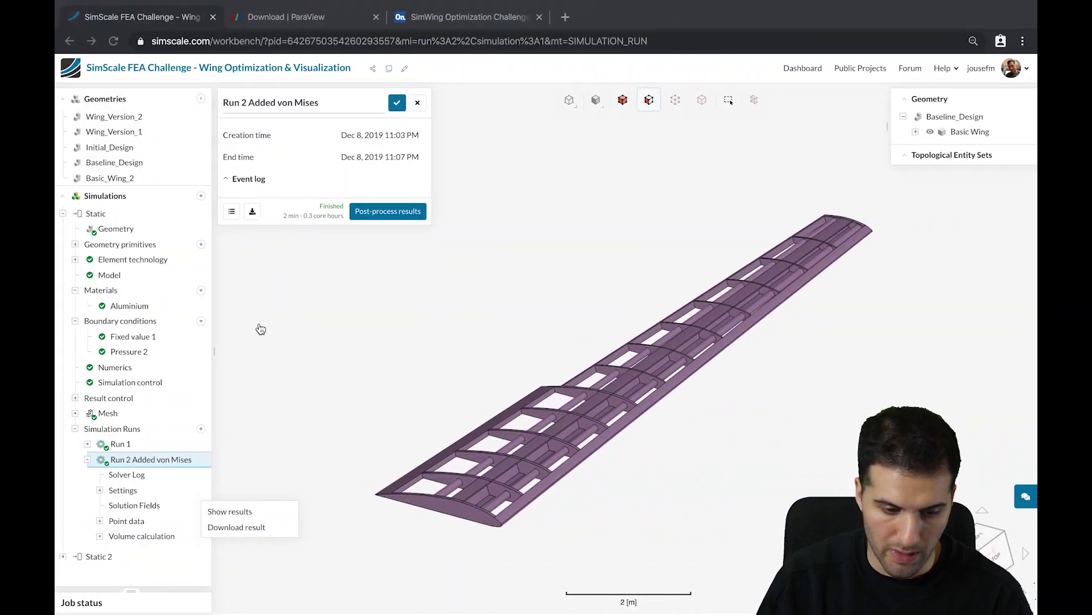
{"action": "left_click", "coordinate": [125, 416]}
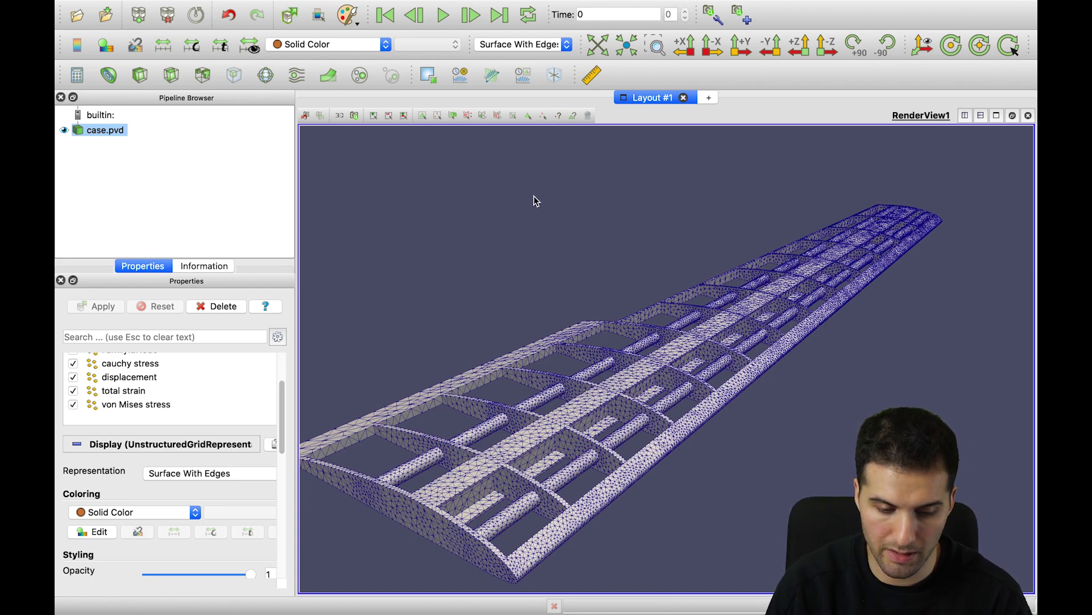
- Search filters for 'slice' in quick launch, then dismiss it without adding anything
{"action": "key", "text": "alt+space"}
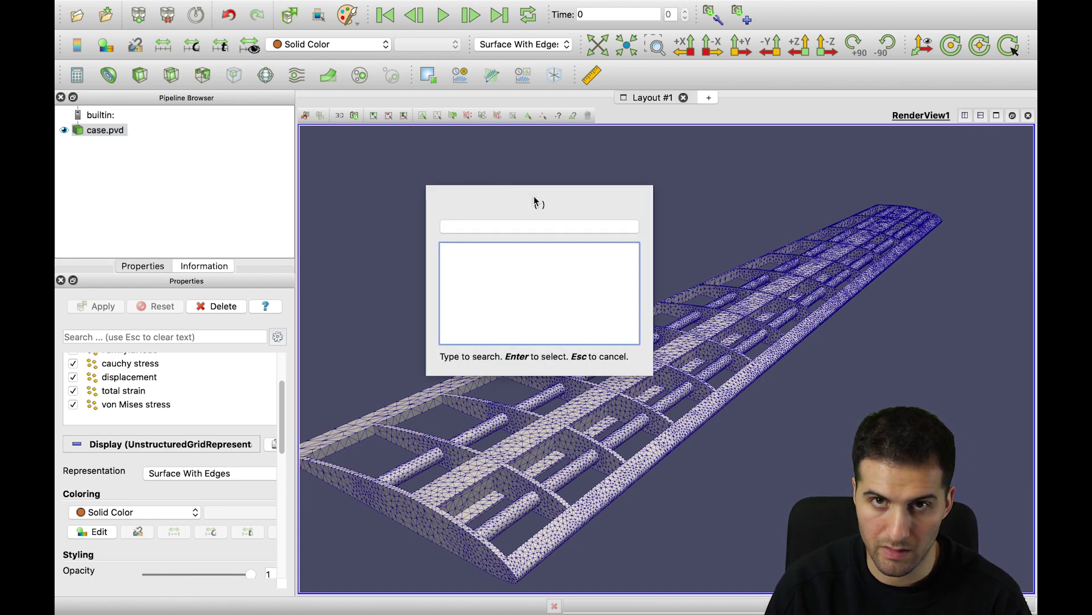
{"action": "type", "text": "slice"}
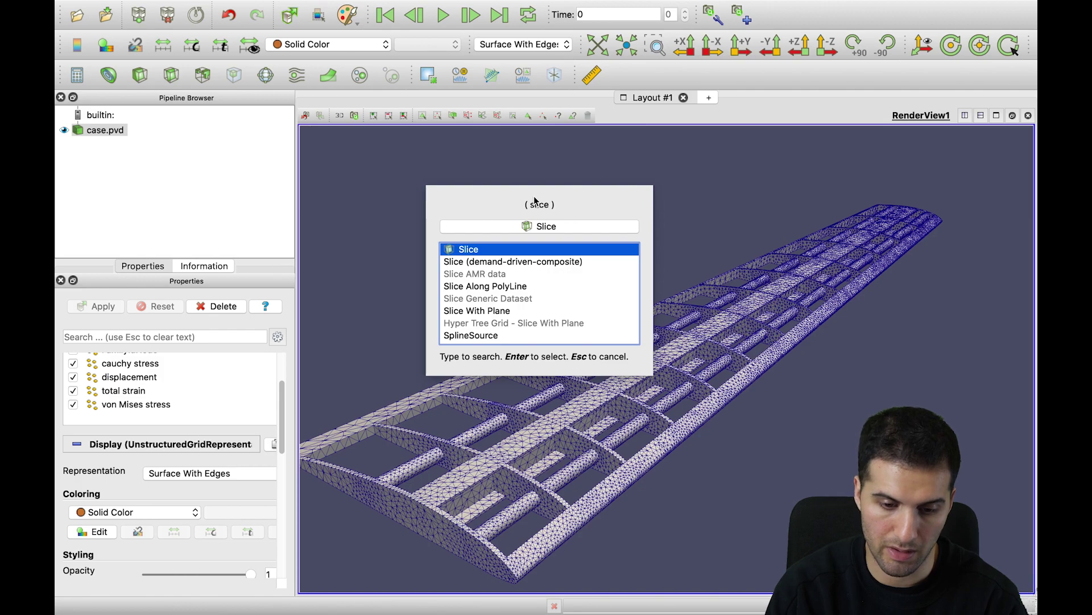
{"action": "key", "text": "BackSpace"}
{"action": "key", "text": "BackSpace"}
{"action": "key", "text": "BackSpace"}
{"action": "key", "text": "BackSpace"}
{"action": "key", "text": "BackSpace"}
{"action": "key", "text": "Escape"}
- Rotate the wing, then bring up the 'Download | ParaView' page in the browser
{"action": "left_click_drag", "start_coordinate": [534, 202], "coordinate": [577, 301]}
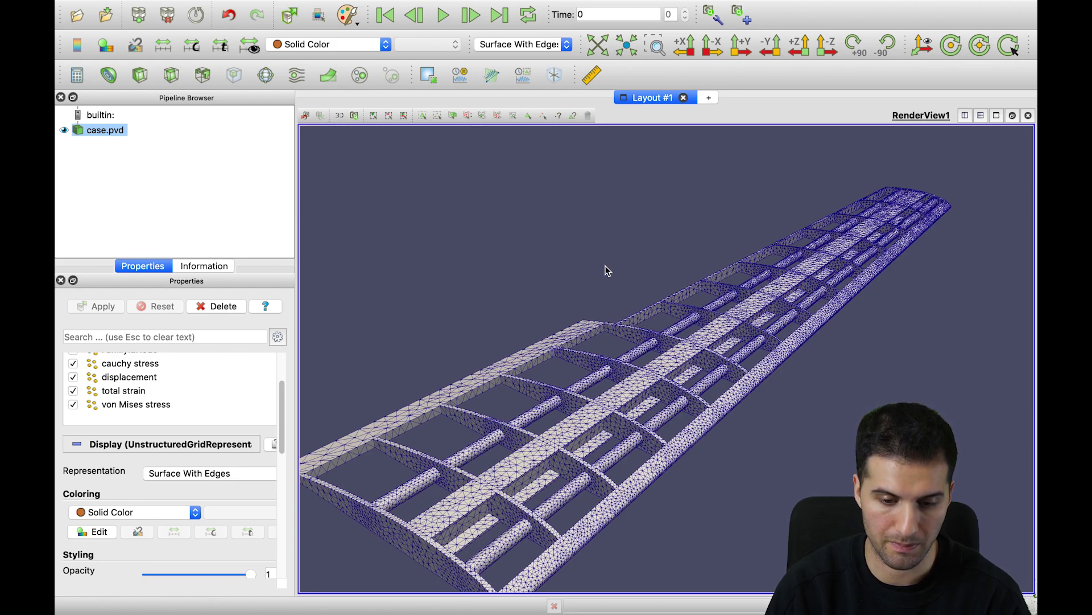
{"action": "key", "text": "ctrl+Right"}
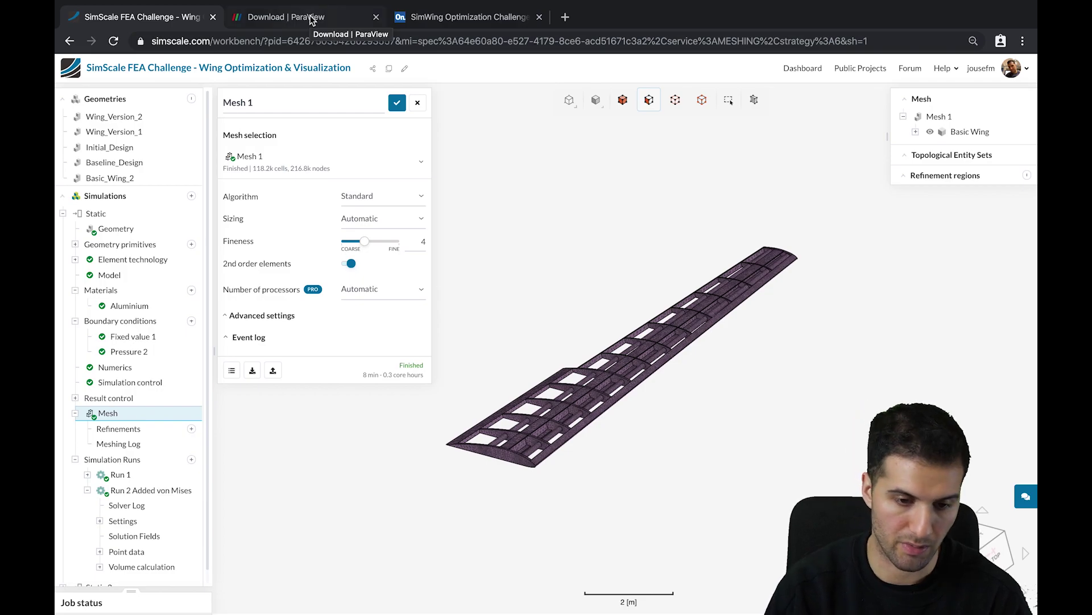
{"action": "left_click", "coordinate": [311, 19]}
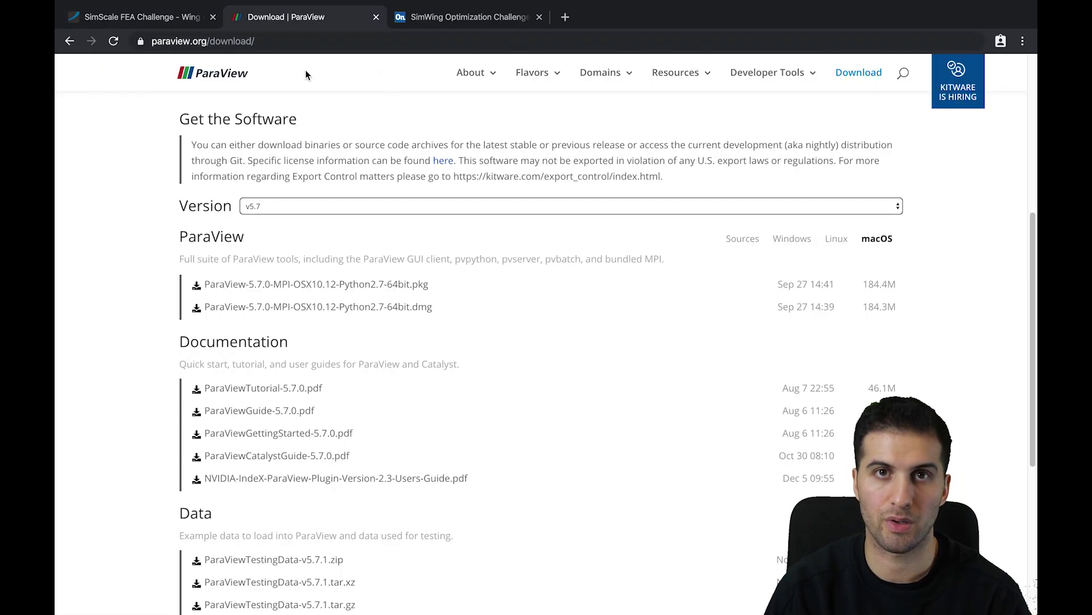
- Browse the ParaView version list keeping v5.7, then return to ParaView and turn the wing slightly
{"action": "left_click", "coordinate": [379, 211]}
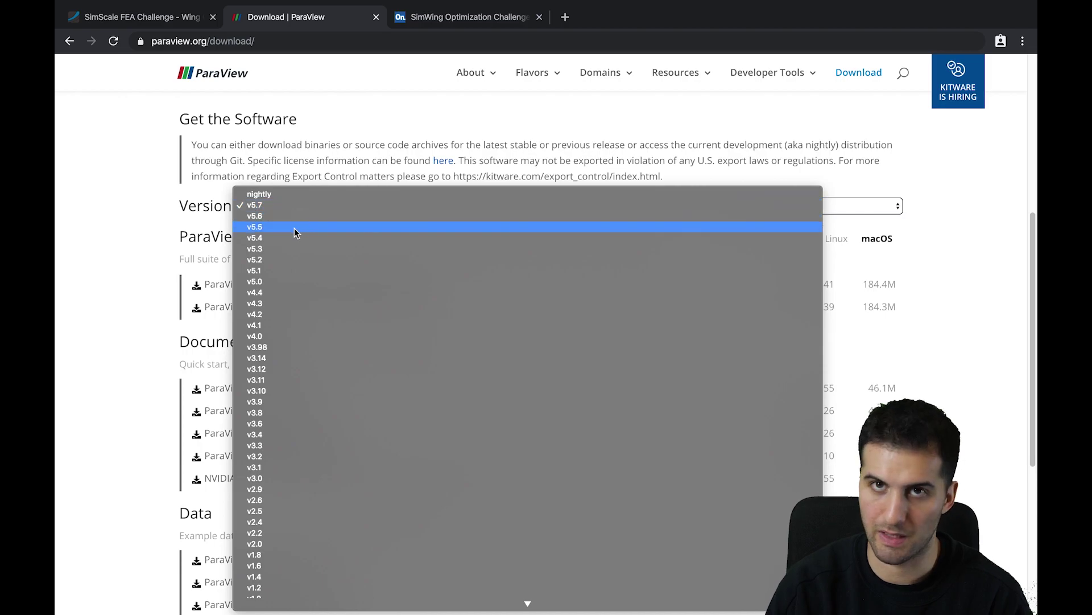
{"action": "left_click", "coordinate": [116, 291]}
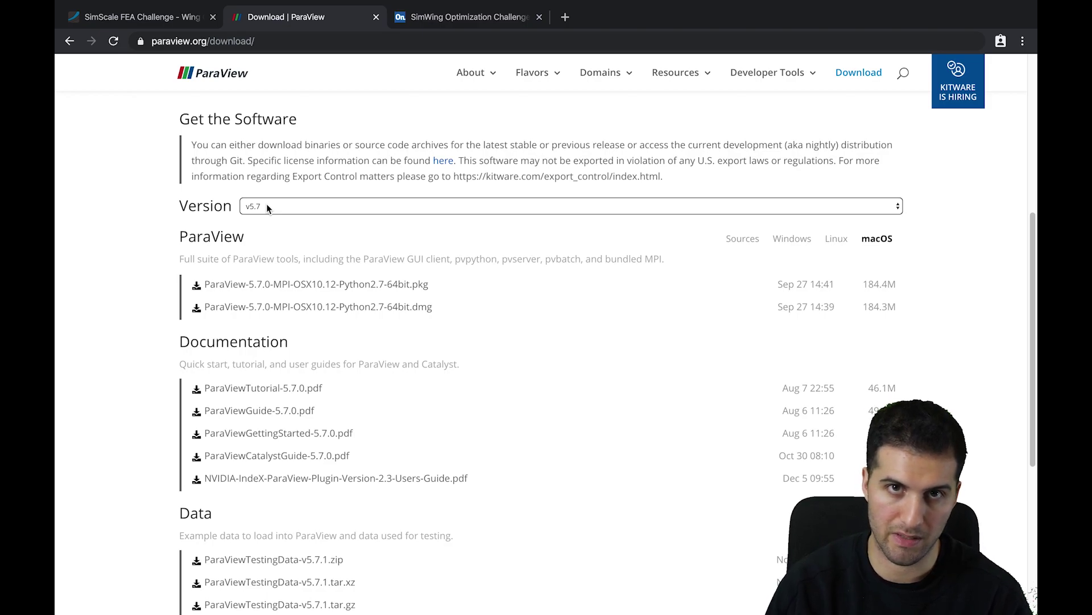
{"action": "key", "text": "ctrl+Left"}
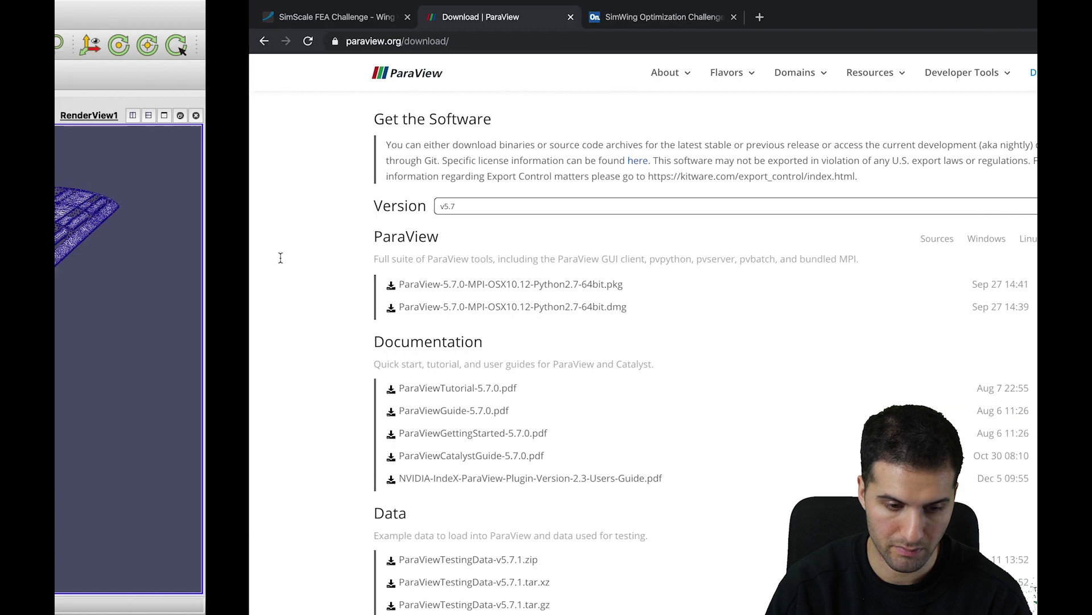
{"action": "mouse_move", "coordinate": [409, 324]}
{"action": "left_mouse_down"}
{"action": "mouse_move", "coordinate": [400, 322]}
{"action": "mouse_move", "coordinate": [412, 321]}
{"action": "left_mouse_up"}
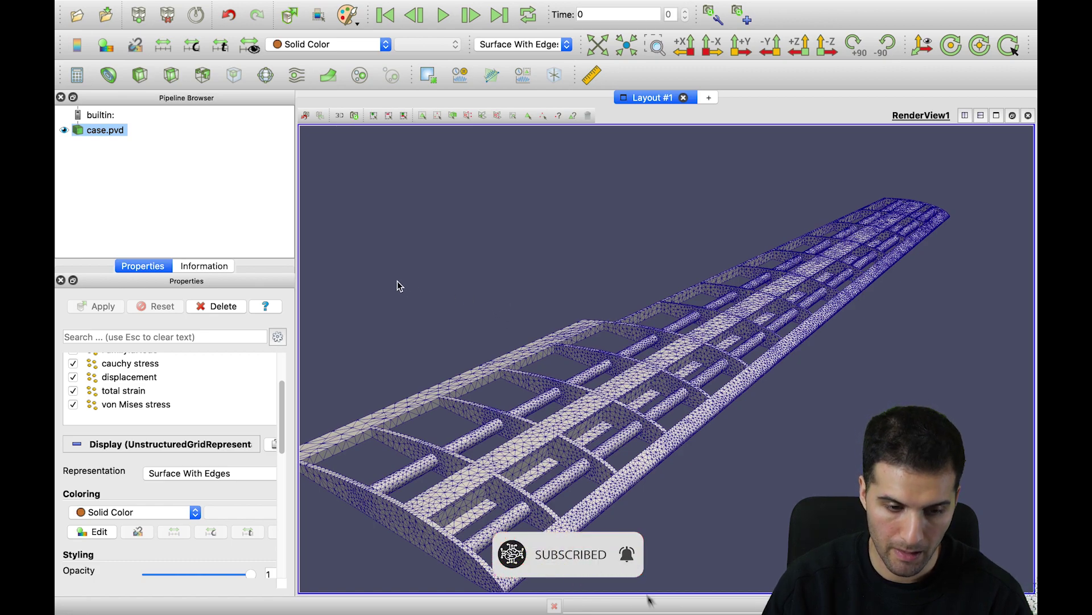
- Rotate the wing so its whole span is visible, then open the File menu
{"action": "left_click_drag", "start_coordinate": [309, 291], "coordinate": [560, 285]}
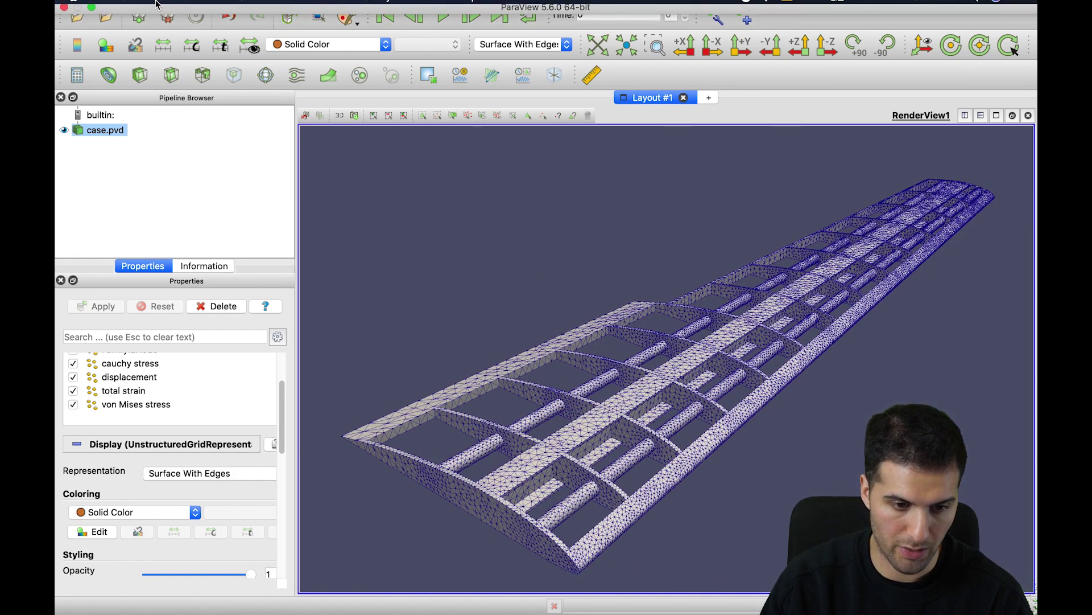
{"action": "left_click", "coordinate": [158, 7]}
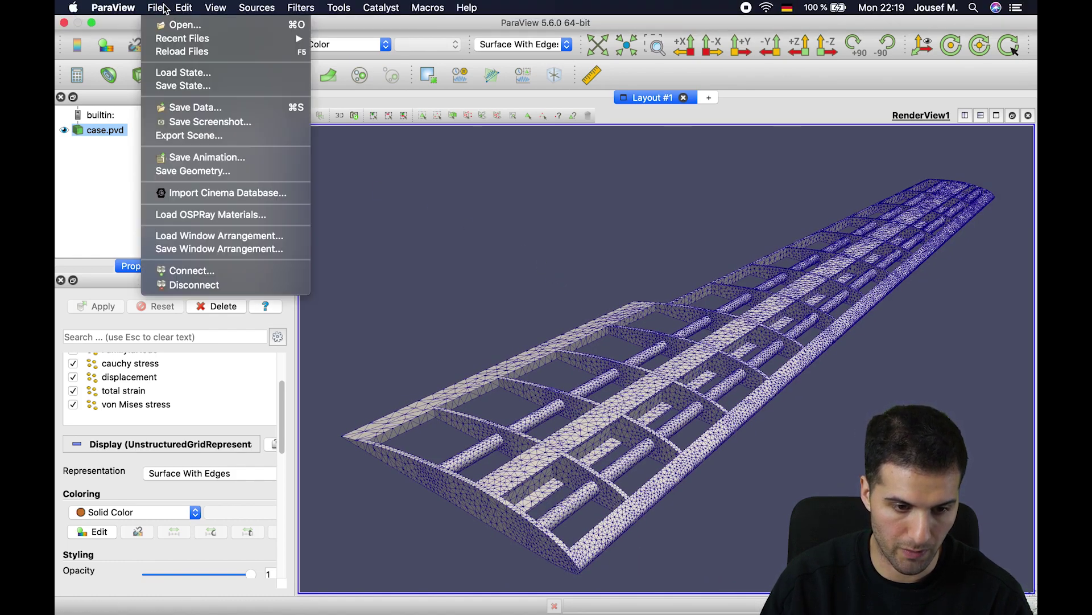
- Save the view as PNG screenshot 'test' at 2150 x 1366 with an opaque background
{"action": "left_click", "coordinate": [204, 122]}
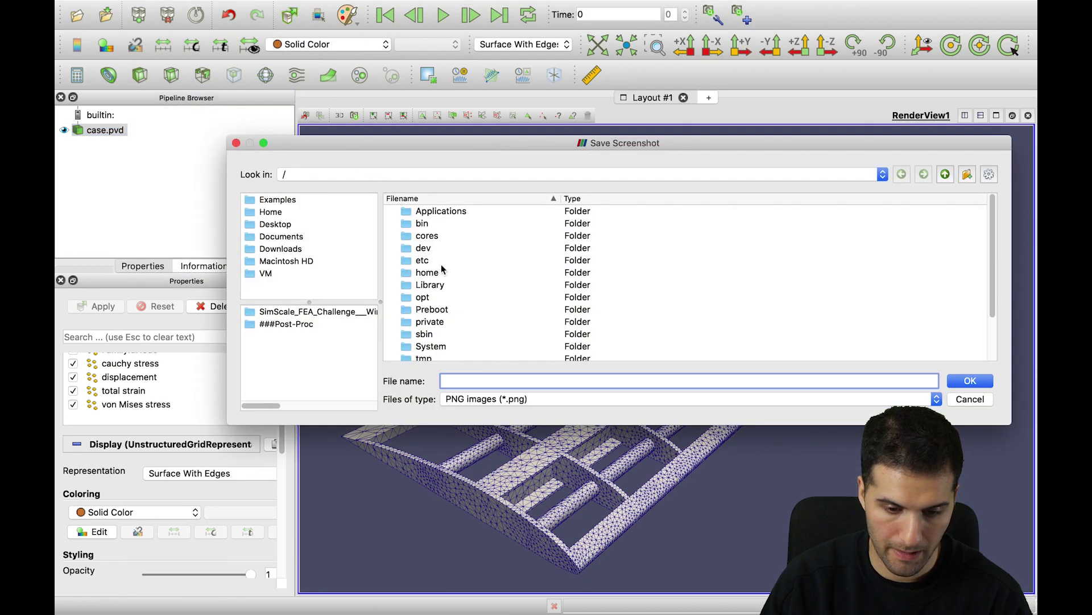
{"action": "type", "text": "test"}
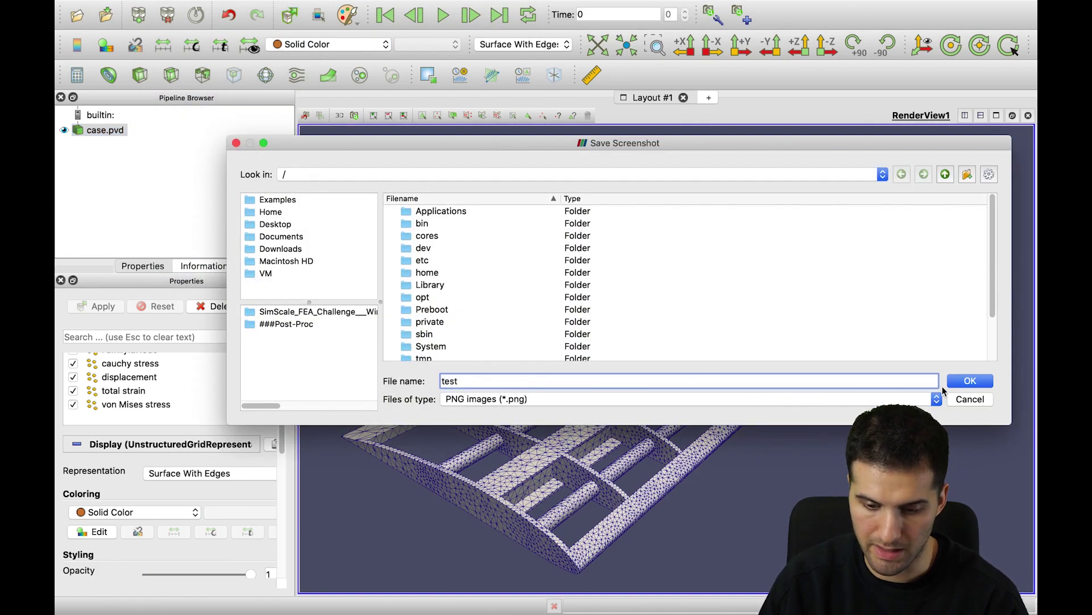
{"action": "left_click", "coordinate": [956, 382]}
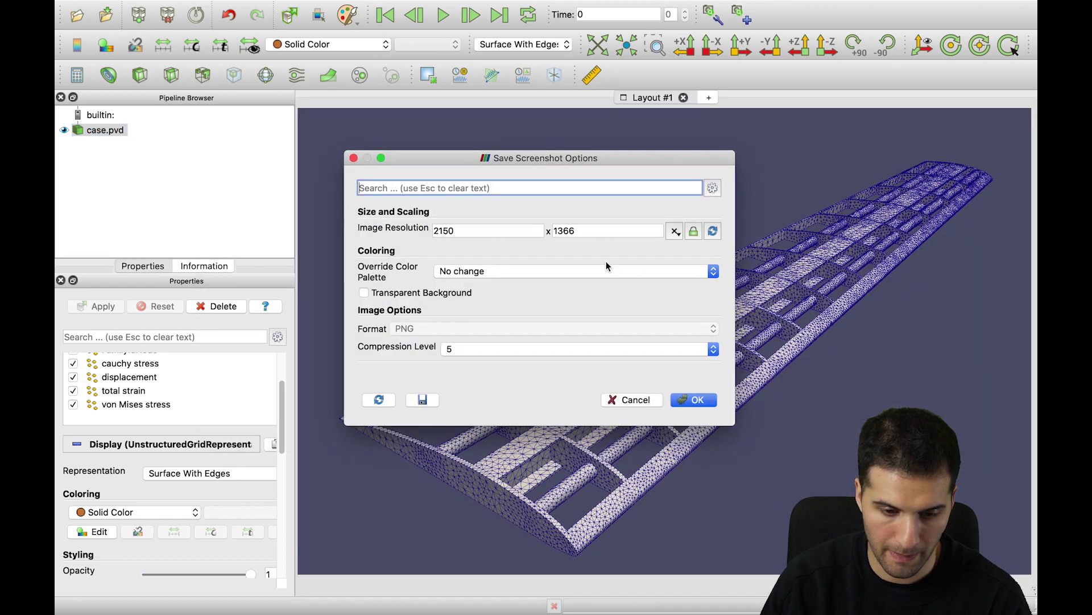
{"action": "left_click", "coordinate": [489, 228]}
{"action": "left_click", "coordinate": [603, 230]}
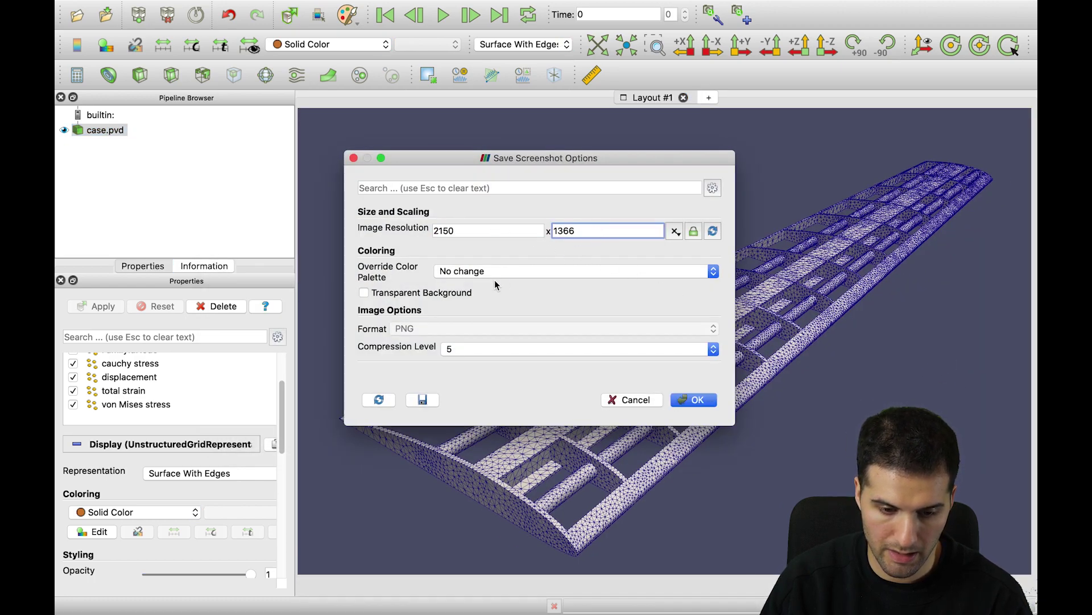
{"action": "left_click", "coordinate": [396, 293]}
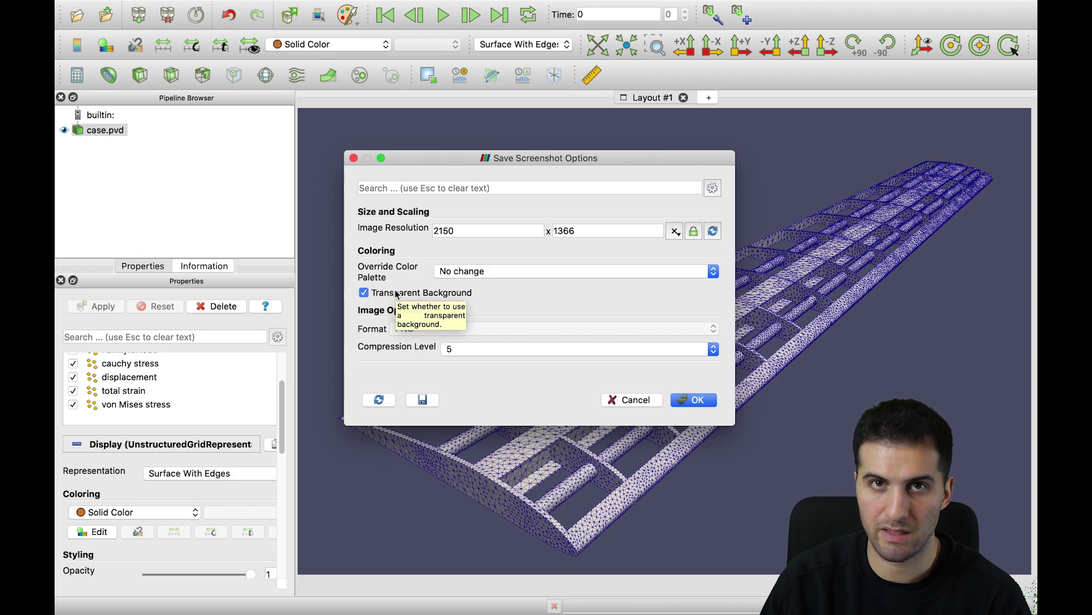
{"action": "left_click", "coordinate": [396, 293]}
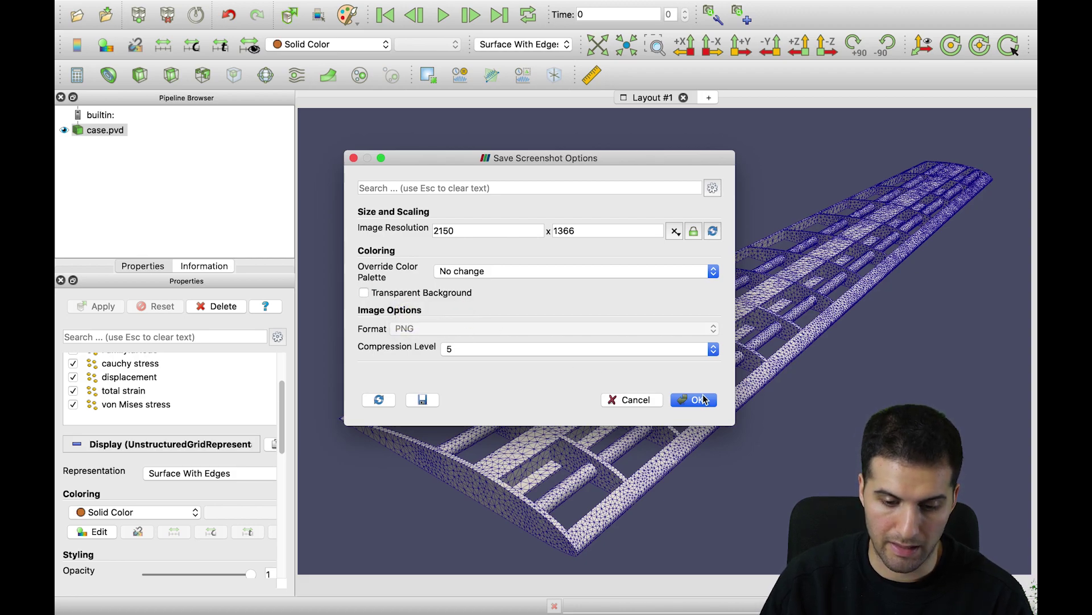
{"action": "left_click", "coordinate": [645, 402]}
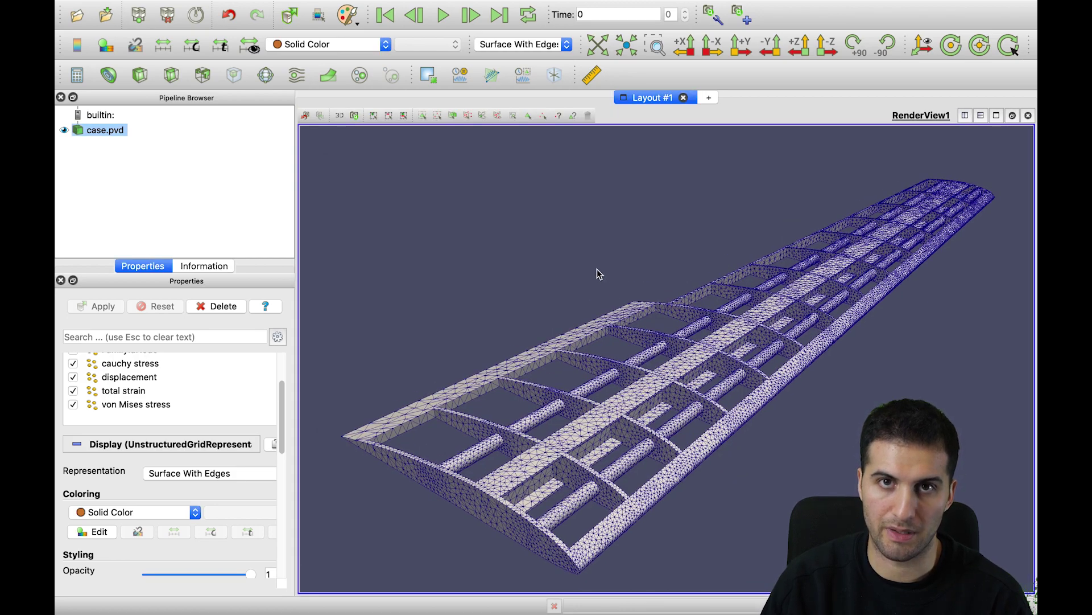